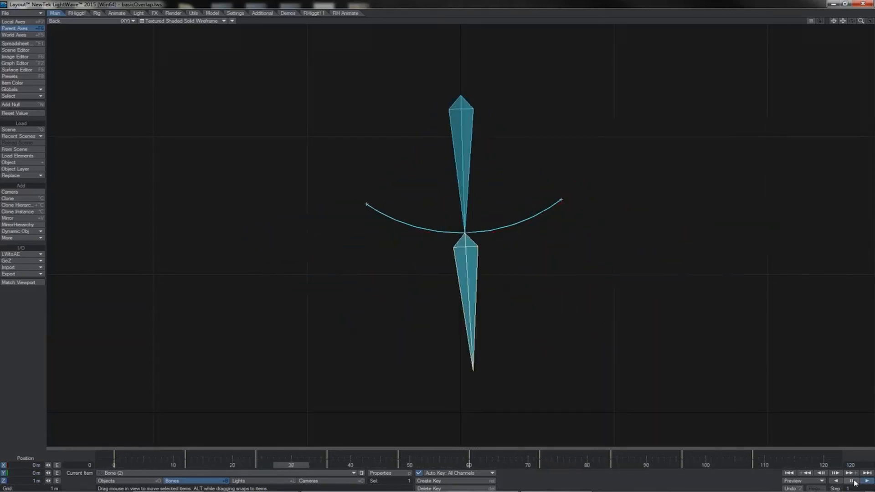
# Pause the bone animation, view the keyed pose at frame 36, and resume playback
pyautogui.click(851, 482)
pyautogui.hotkey('shift', 'Right')
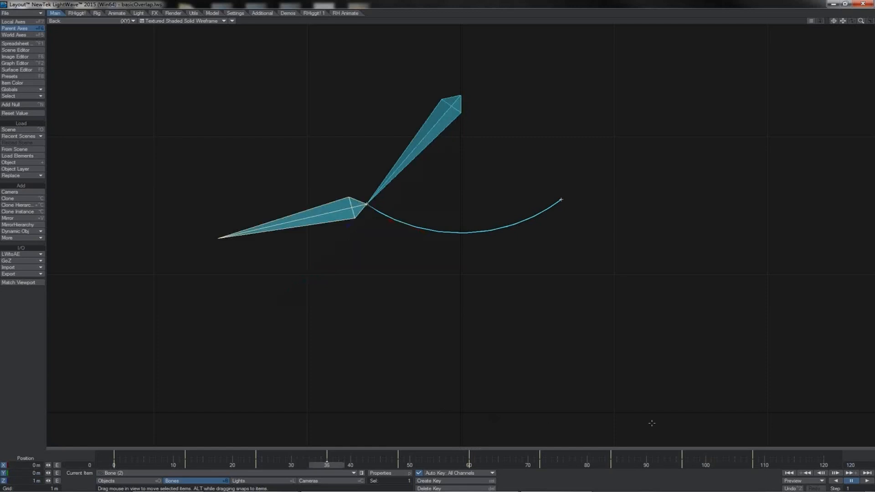
pyautogui.click(865, 482)
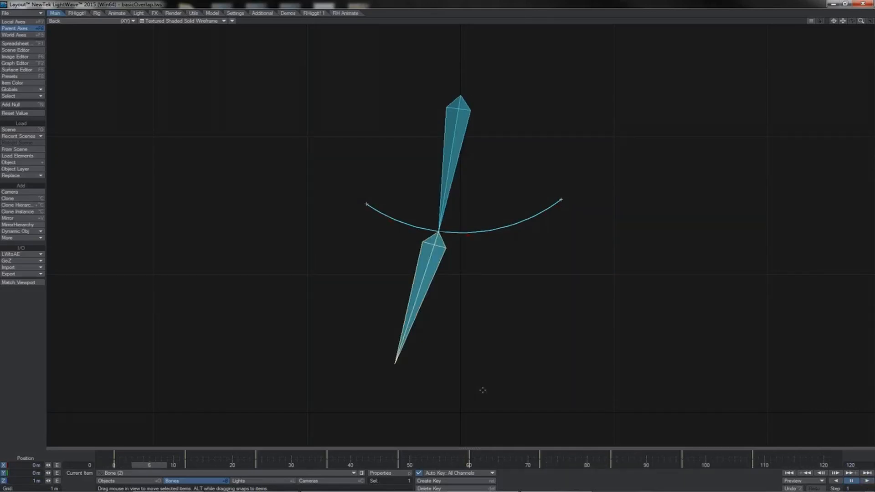
# Alternate the selection between the upper and lower bones to compare their keyframes
pyautogui.press('Up')
pyautogui.press('Down')
pyautogui.press('Up')
pyautogui.press('Down')
pyautogui.press('Up')
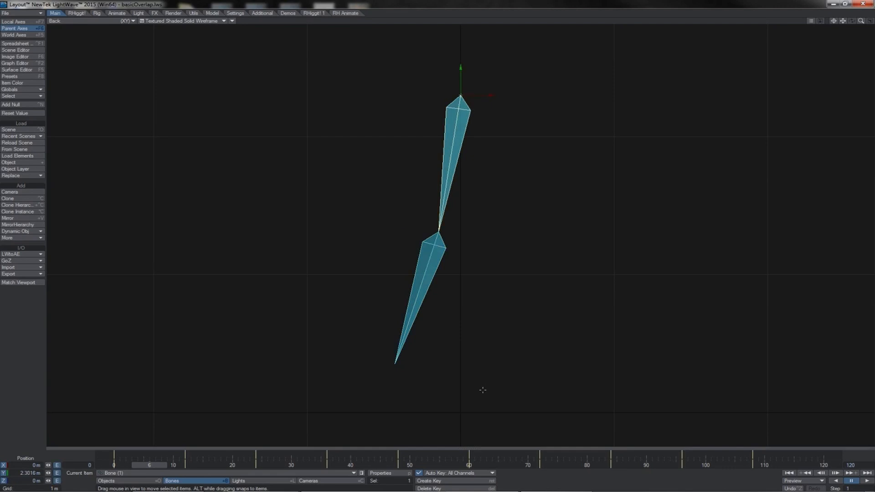
pyautogui.press('Down')
pyautogui.press('Up')
pyautogui.press('Down')
pyautogui.press('Up')
pyautogui.press('Down')
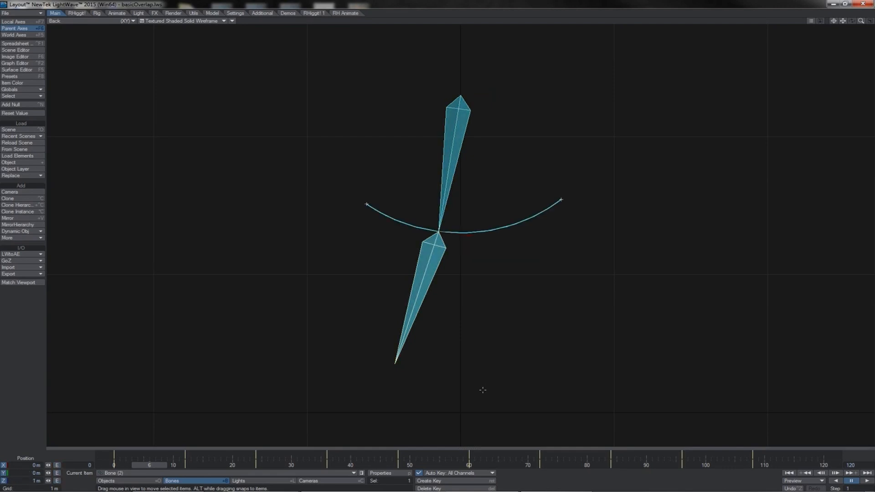
# Shift all keyframes of the lower bone 3 frames later on the timeline and play back the offset motion
pyautogui.moveTo(759, 455); pyautogui.dragTo(113, 455)
pyautogui.moveTo(753, 455); pyautogui.dragTo(770, 455)
pyautogui.click(867, 481)
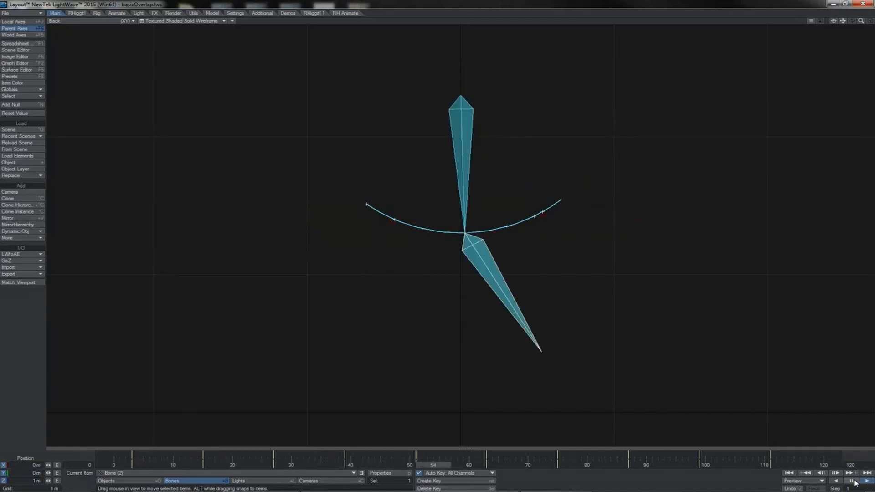
pyautogui.click(851, 480)
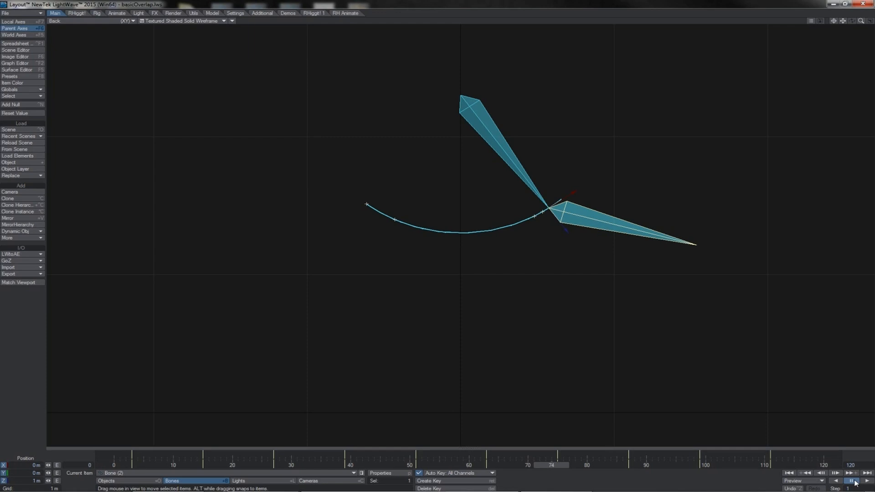
pyautogui.click(867, 481)
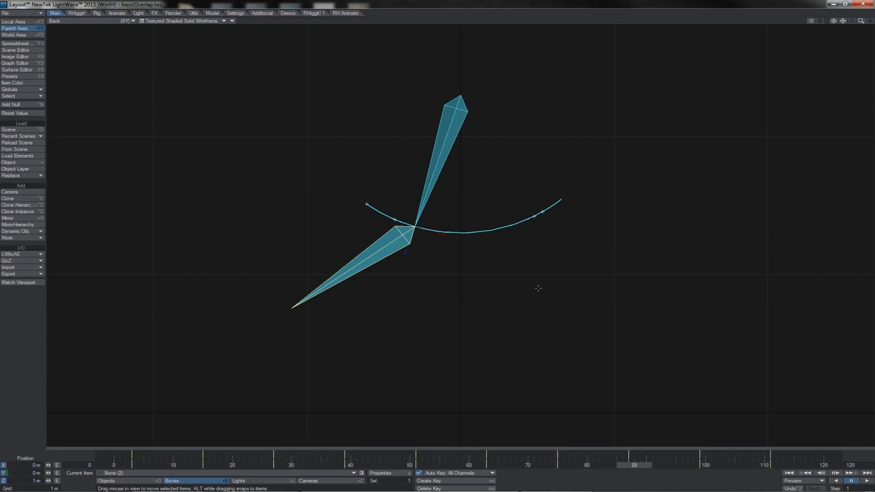
# With both bones selected, stretch their whole key range in the Scene Editor's dope sheet and scrub through the animation
pyautogui.keyDown('shift'); pyautogui.click(431, 181); pyautogui.keyUp('shift')
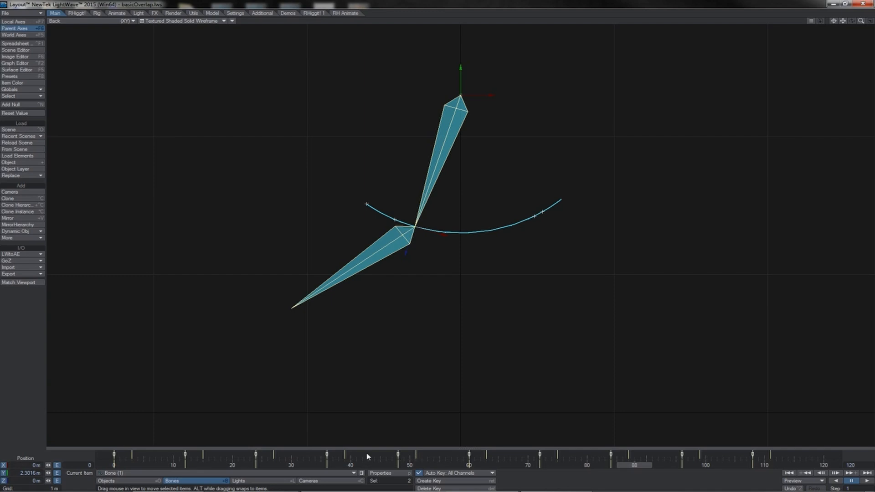
pyautogui.hotkey('ctrl', 'F1')
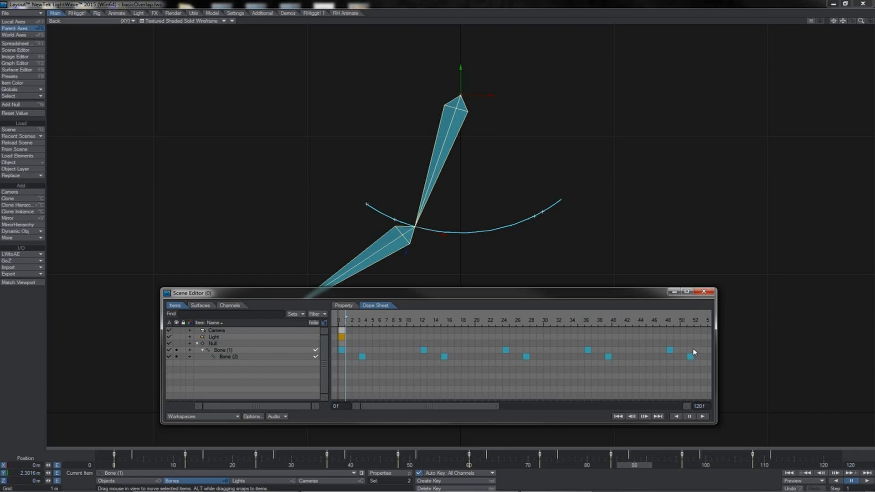
pyautogui.moveTo(676, 352); pyautogui.dragTo(341, 357)
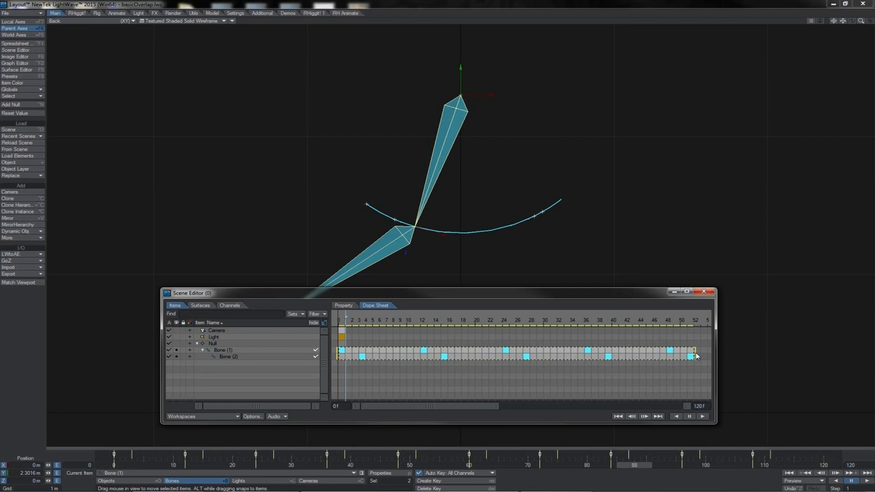
pyautogui.moveTo(697, 356)
pyautogui.mouseDown()
pyautogui.moveTo(647, 356)
pyautogui.moveTo(705, 362)
pyautogui.mouseUp()
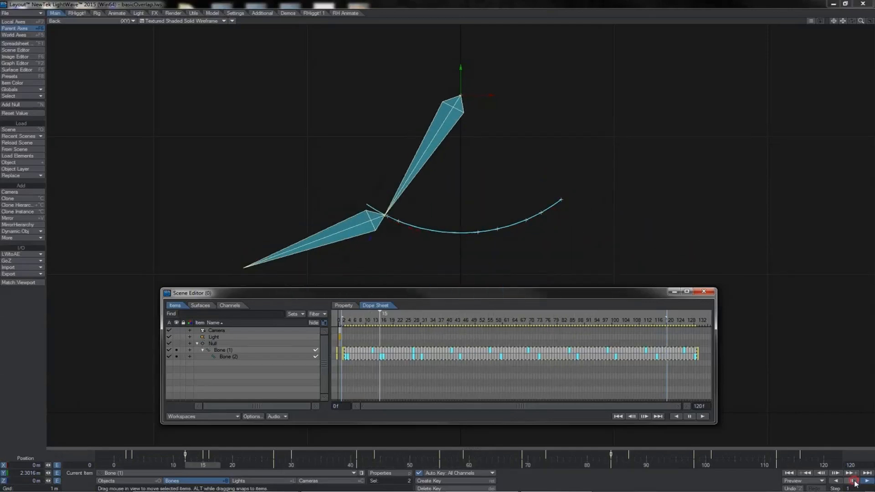
pyautogui.click(853, 480)
pyautogui.keyDown('shift'); pyautogui.moveTo(639, 455); pyautogui.dragTo(600, 456); pyautogui.keyUp('shift')
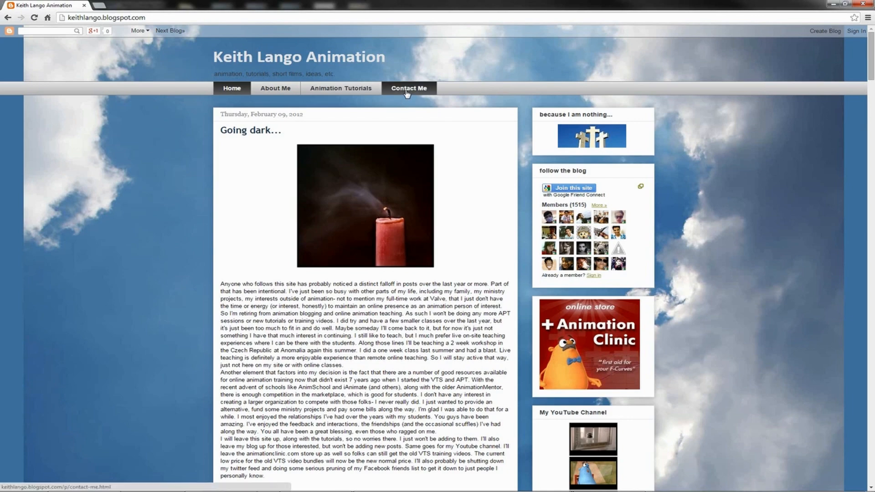
# From the animation blog's tutorial list, open the article "Breakdowns Can be Such a Drag"
pyautogui.click(351, 89)
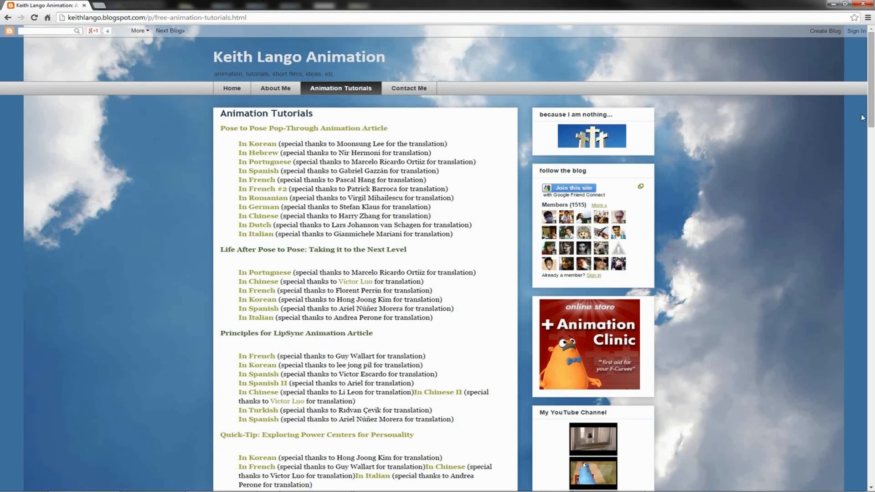
pyautogui.moveTo(870, 118); pyautogui.dragTo(838, 172)
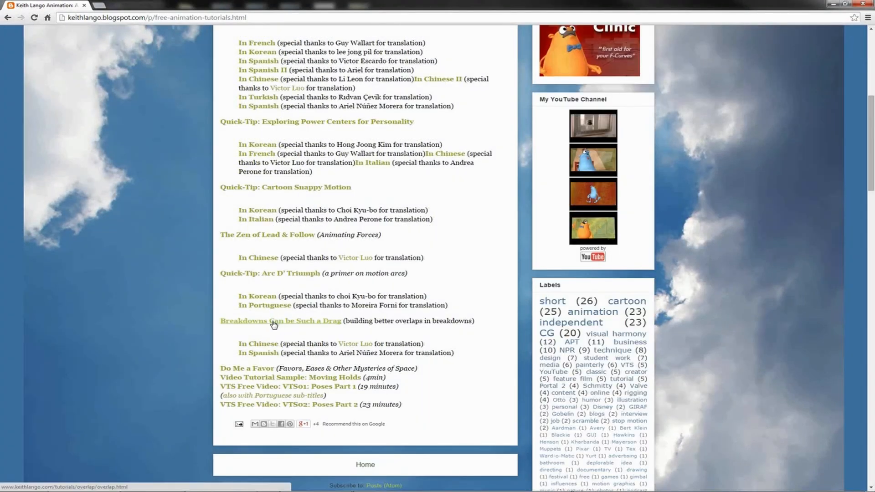
pyautogui.click(273, 322)
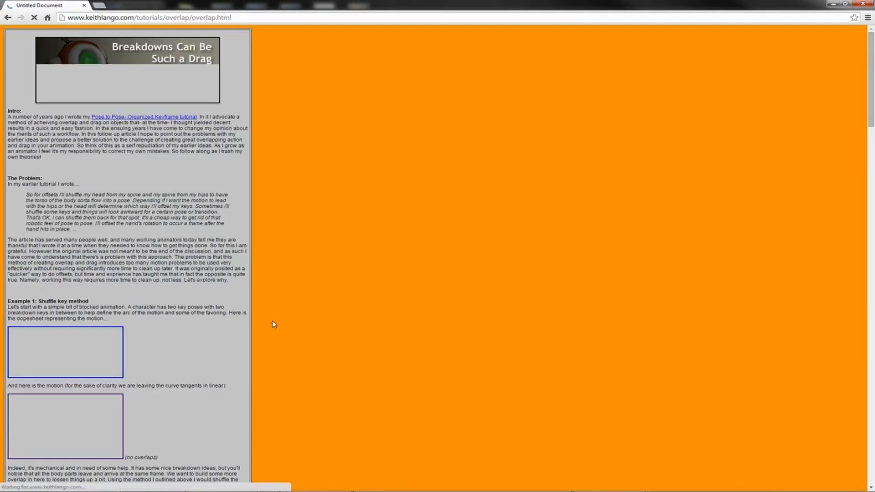
# Examine the article's shuffle key example, including the enlarged offset dope sheet image, and close the browser
pyautogui.moveTo(870, 46); pyautogui.dragTo(859, 103)
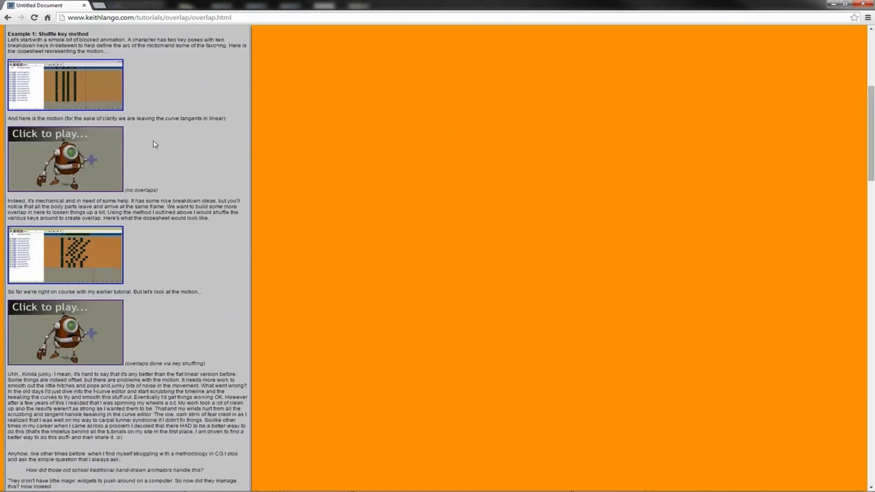
pyautogui.click(87, 261)
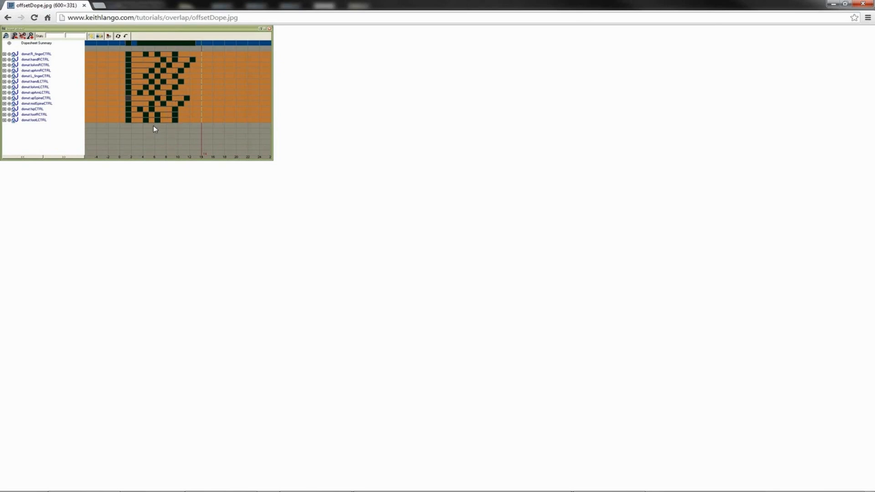
pyautogui.hotkey('alt', 'Left')
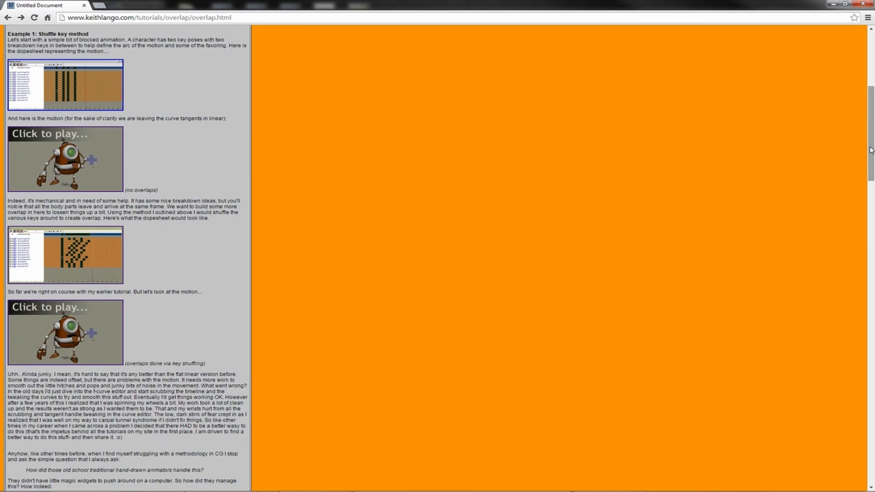
pyautogui.moveTo(870, 150); pyautogui.dragTo(858, 288)
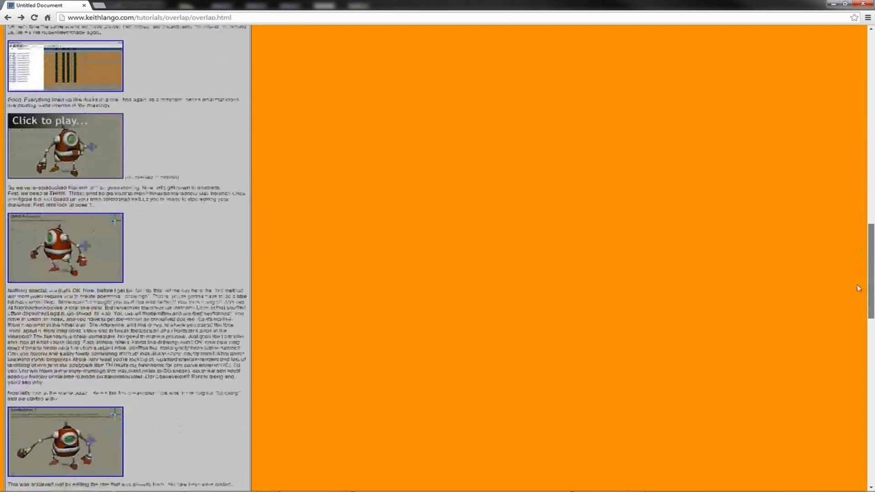
pyautogui.click(863, 4)
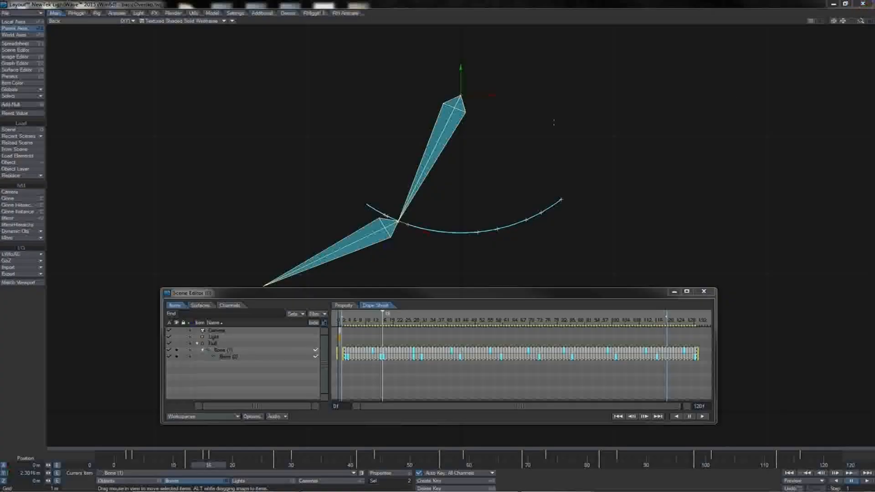
# Reload the basicOverlap.lws scene in LightWave Layout and select the lower bone, Bone (2)
pyautogui.click(496, 6)
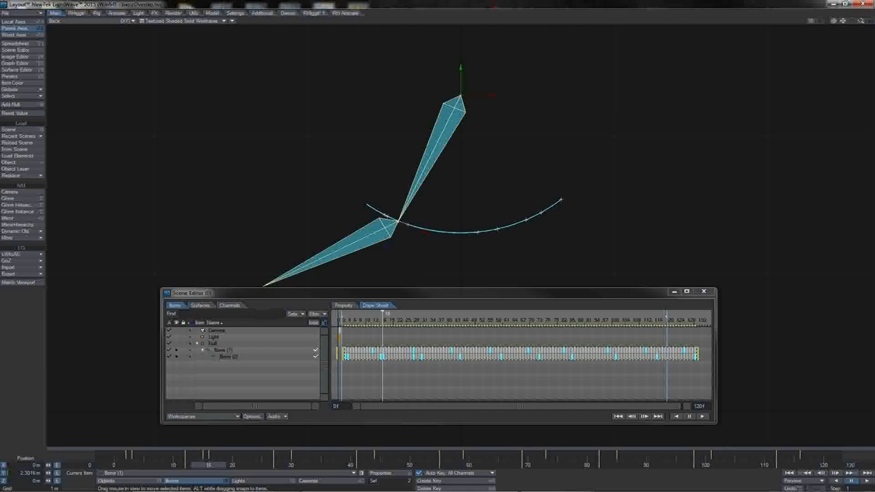
pyautogui.keyDown('ctrl'); pyautogui.keyDown('shift'); pyautogui.click(380, 87); pyautogui.keyUp('shift'); pyautogui.keyUp('ctrl')
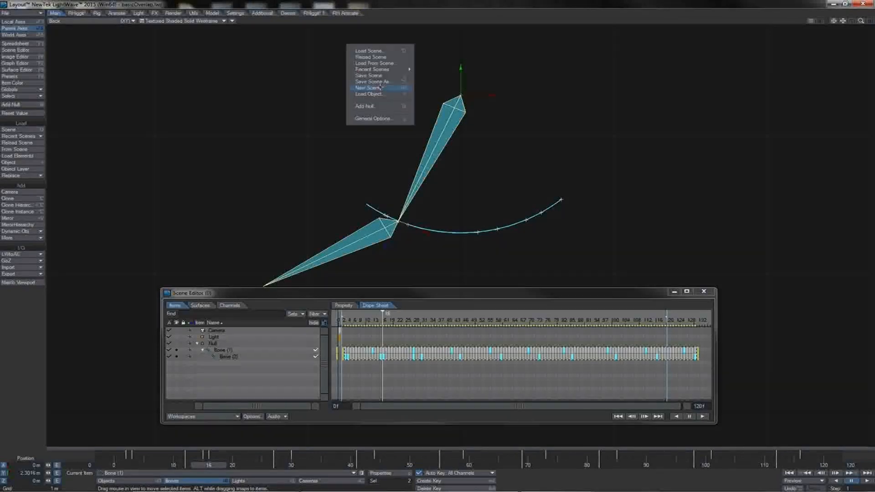
pyautogui.click(507, 196)
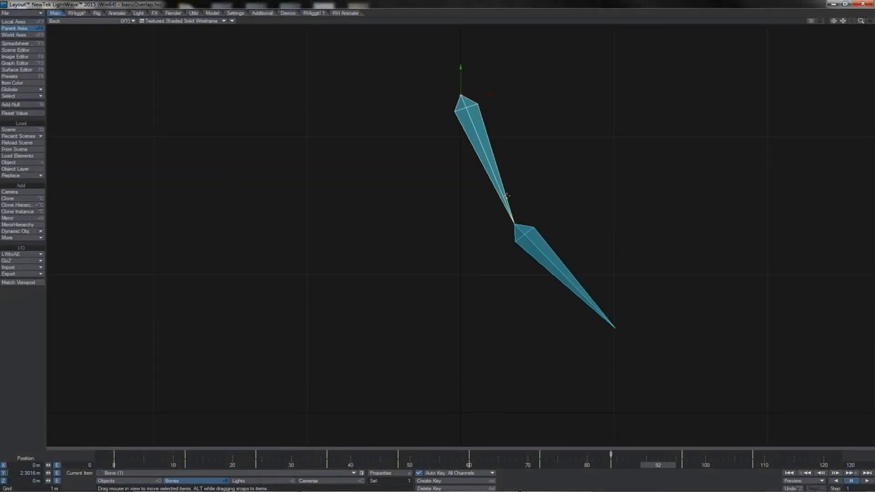
pyautogui.click(531, 236)
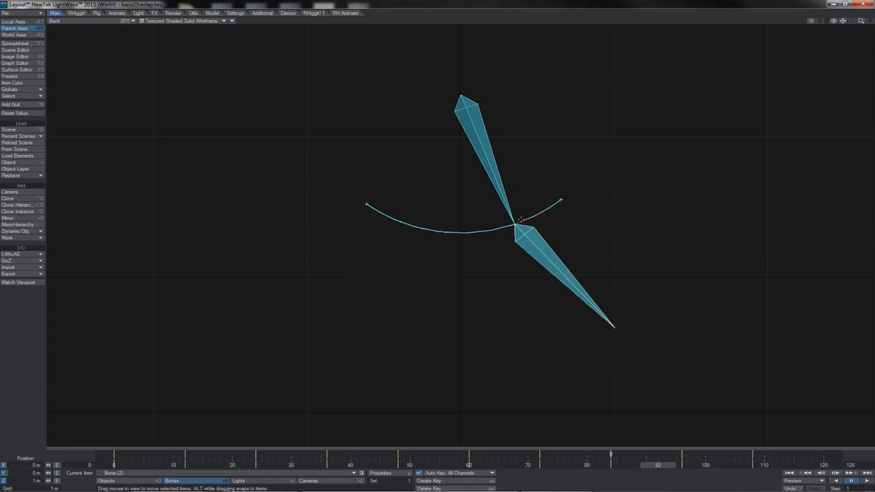
pyautogui.click(506, 204)
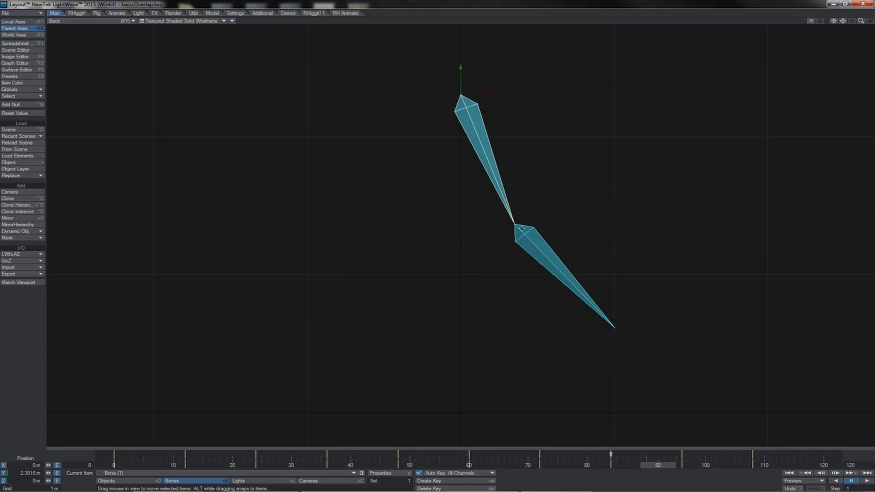
pyautogui.click(521, 228)
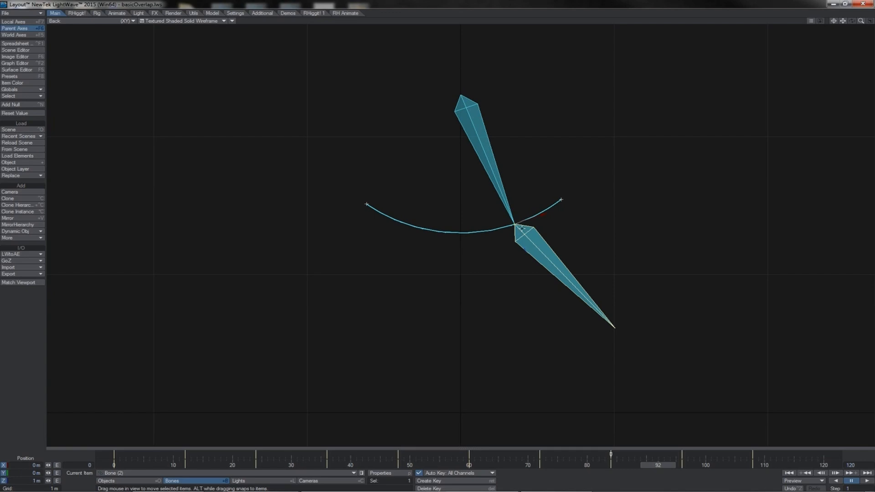
# At frame 3, rotate the lower bone's heading farther outward to key its drag behind the upper bone
pyautogui.hotkey('shift', 'Left')
pyautogui.hotkey('shift', 'Left')
pyautogui.hotkey('shift', 'Left')
pyautogui.hotkey('shift', 'Left')
pyautogui.hotkey('shift', 'Left')
pyautogui.hotkey('shift', 'Left')
pyautogui.hotkey('shift', 'Left')
pyautogui.hotkey('shift', 'Left')
pyautogui.press('y')
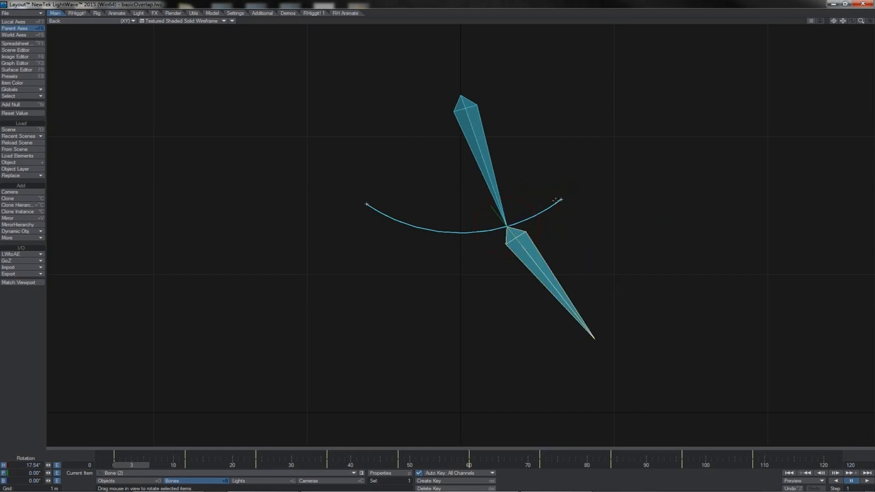
pyautogui.moveTo(533, 207); pyautogui.dragTo(590, 208)
# At frame 15, rotate the lower bone farther outward on the opposite side of the swing to key its drag
pyautogui.press('Right')
pyautogui.press('Right')
pyautogui.press('Right')
pyautogui.press('Right')
pyautogui.press('Right')
pyautogui.press('Right')
pyautogui.press('Right')
pyautogui.press('Right')
pyautogui.press('Right')
pyautogui.press('Right')
pyautogui.press('Right')
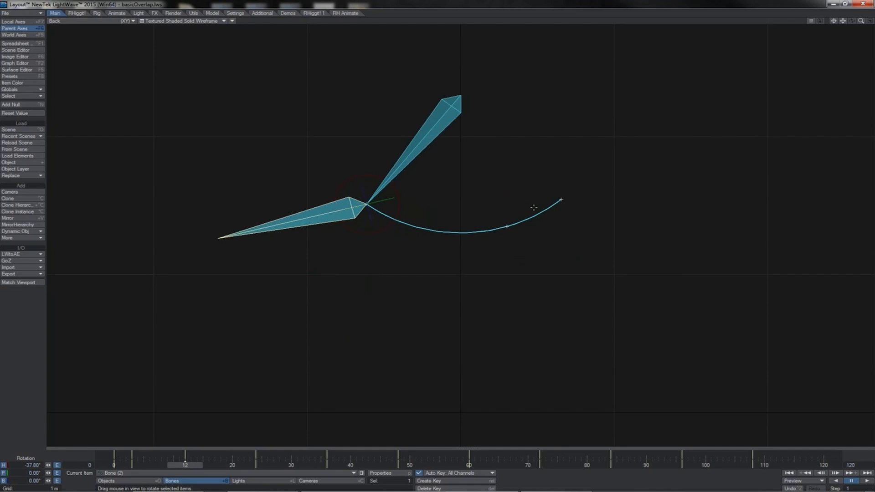
pyautogui.press('Right')
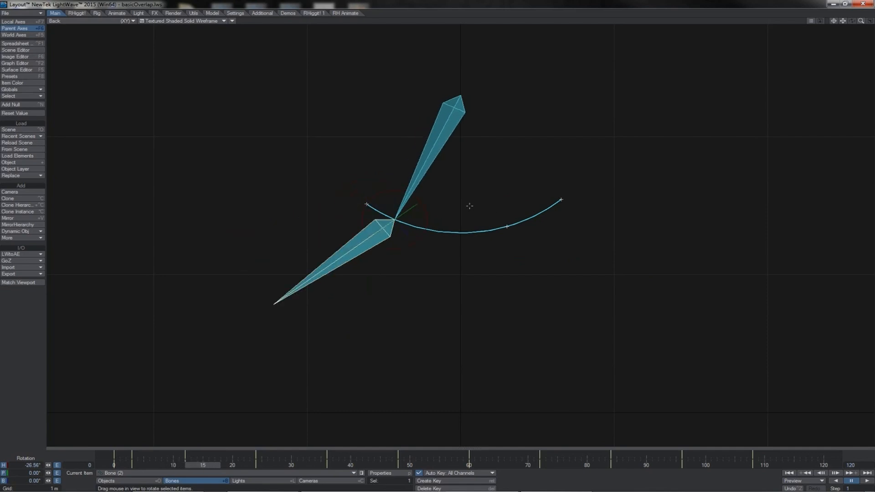
pyautogui.moveTo(420, 198); pyautogui.dragTo(389, 198)
# At frame 27, key the lower bone's drag by rotating it farther outward as the upper bone swings back
pyautogui.hotkey('shift', 'Right')
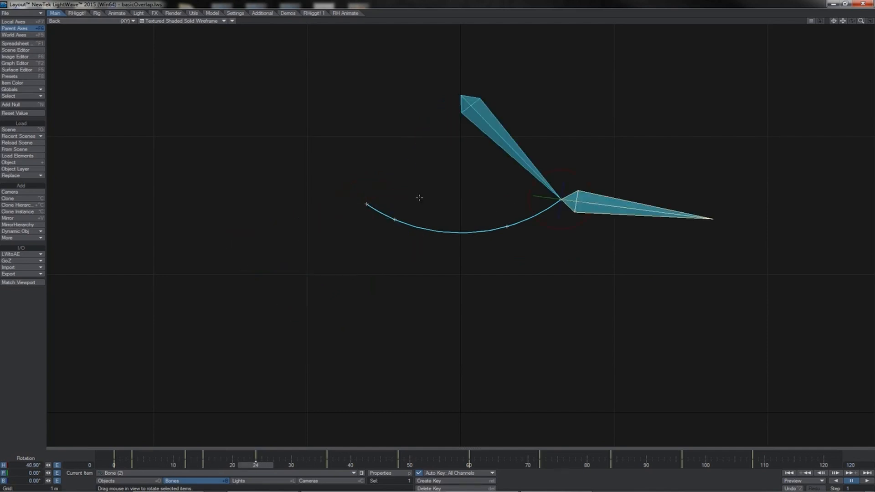
pyautogui.press('Right')
pyautogui.press('Right')
pyautogui.press('Right')
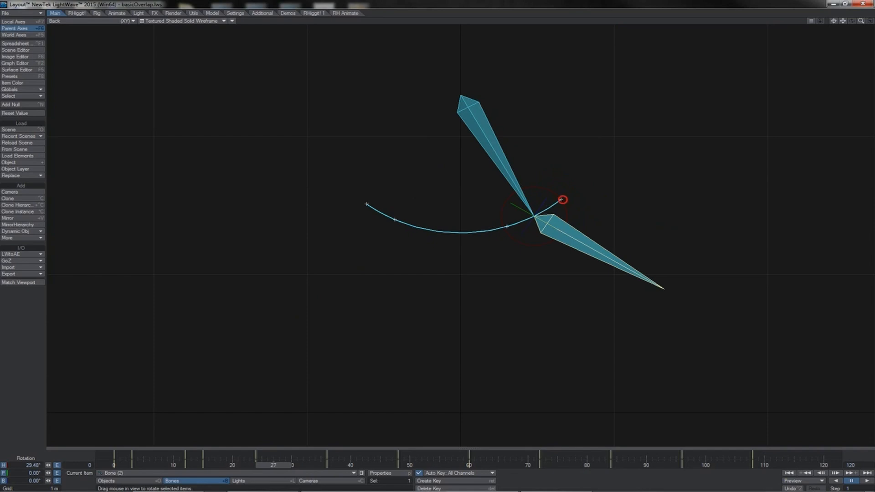
pyautogui.moveTo(563, 200); pyautogui.dragTo(584, 200)
# At frame 39, key the lower bone's drag by rotating it farther outward on the opposite side
pyautogui.hotkey('shift', 'Right')
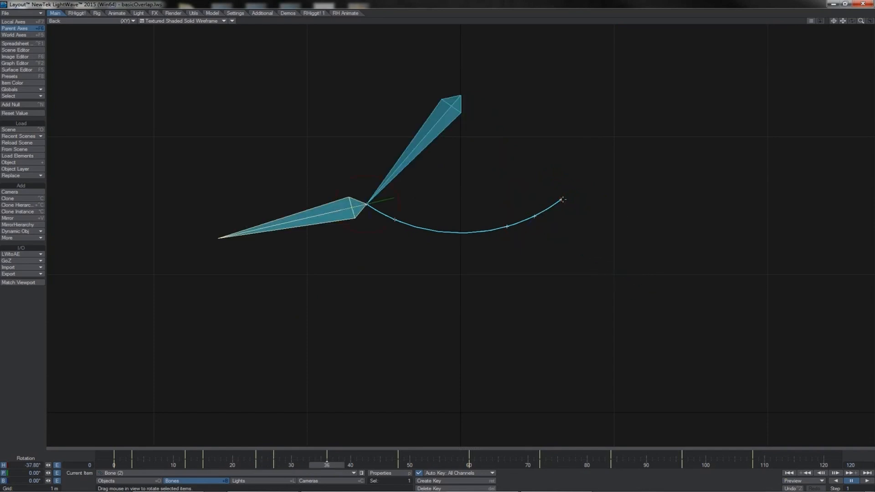
pyautogui.press('Right')
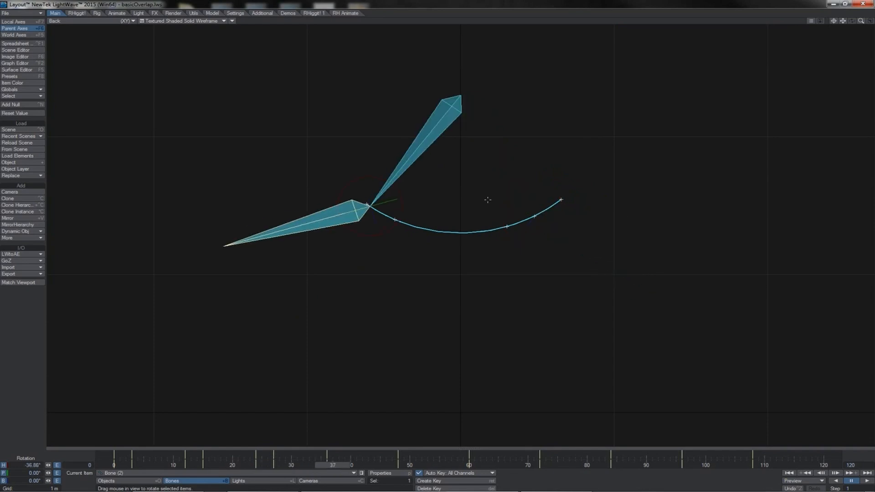
pyautogui.press('Right')
pyautogui.press('Right')
pyautogui.moveTo(410, 193); pyautogui.dragTo(385, 196)
# At frame 51, rotate the lower bone's heading farther outward to continue the alternating drag breakdowns
pyautogui.hotkey('shift', 'Right')
pyautogui.press('Right')
pyautogui.press('Right')
pyautogui.press('Right')
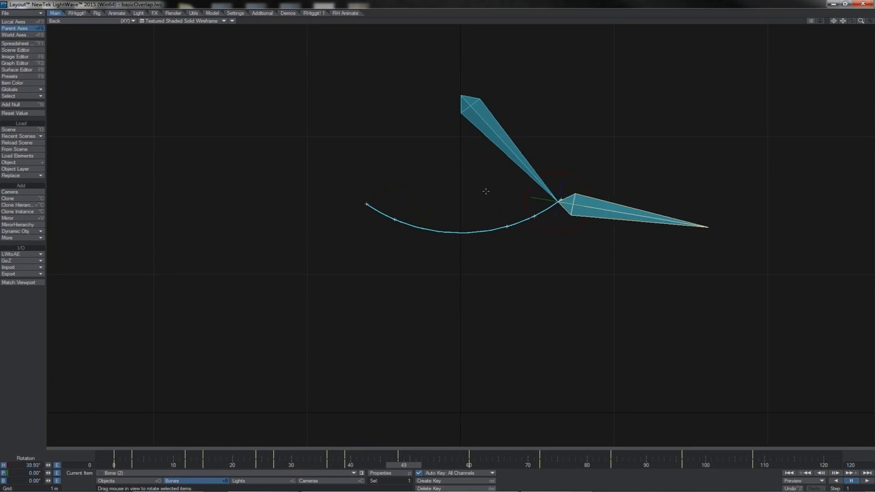
pyautogui.moveTo(560, 196); pyautogui.dragTo(591, 196)
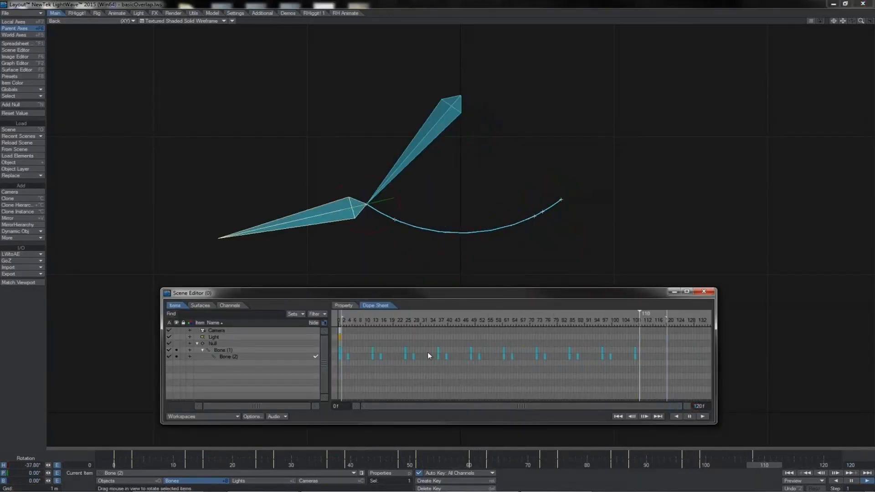
# In the dope sheet, select all keys of both bones up to about frame 110 and stretch them to end near frame 120
pyautogui.click(381, 357)
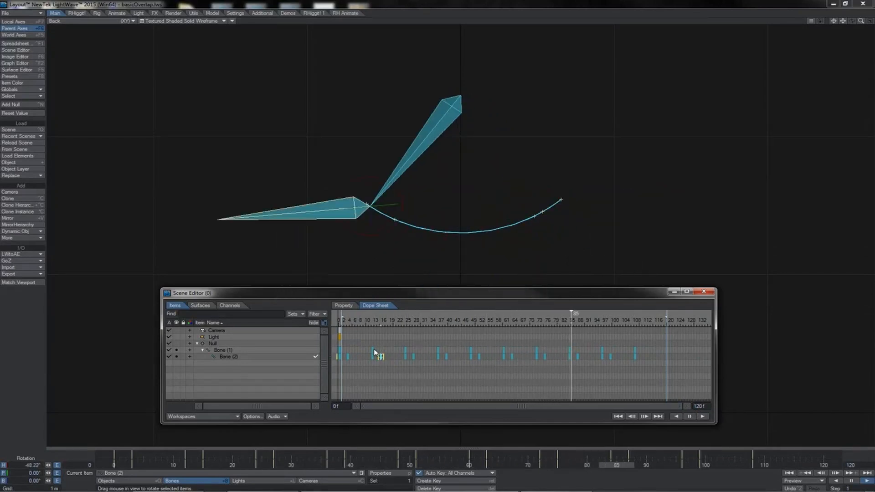
pyautogui.click(373, 350)
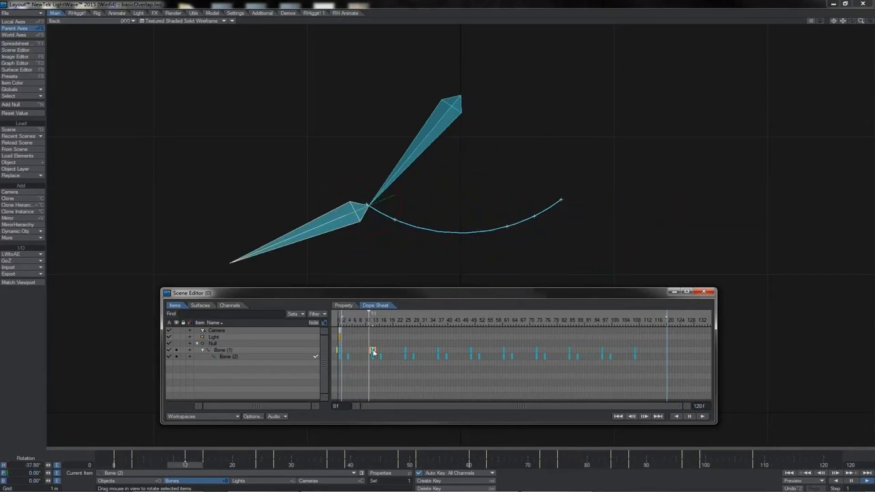
pyautogui.click(381, 350)
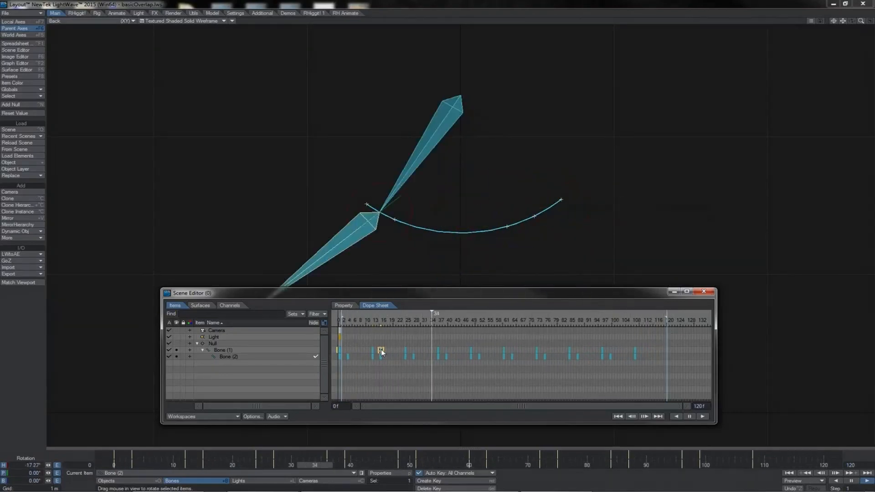
pyautogui.click(503, 350)
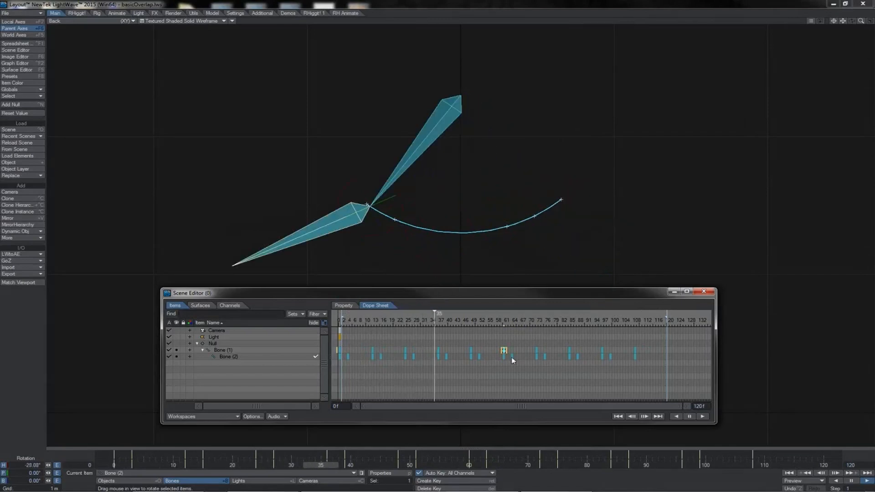
pyautogui.click(511, 357)
pyautogui.moveTo(640, 350); pyautogui.dragTo(340, 356)
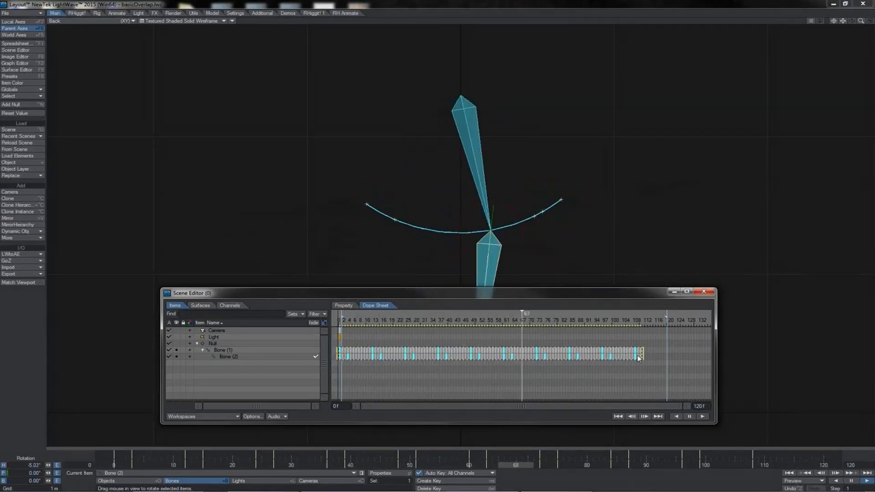
pyautogui.moveTo(644, 354); pyautogui.dragTo(669, 357)
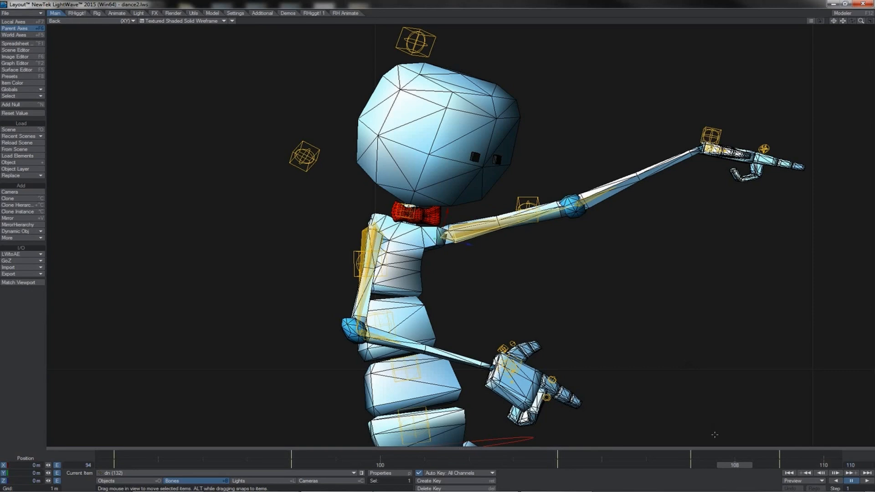
# Examine the poses and key timing of the body controls and the pointing arm between frames 98 and 108 in the dance scene
pyautogui.moveTo(719, 466); pyautogui.dragTo(292, 466)
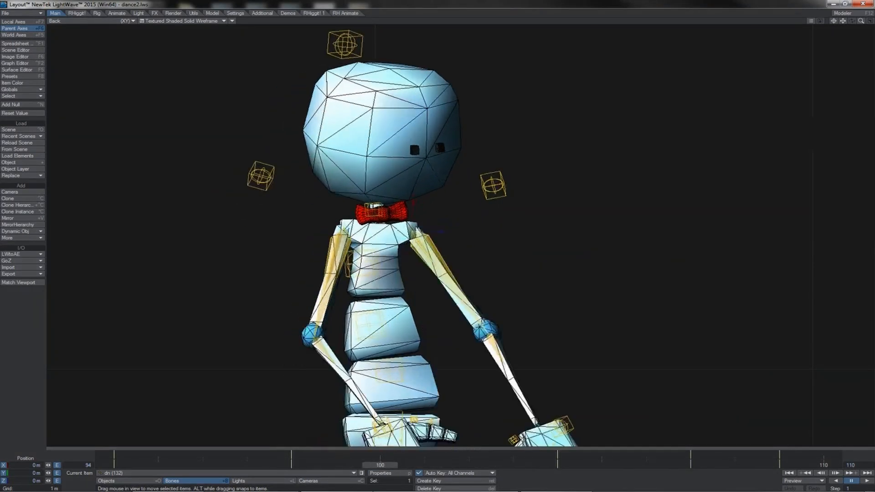
pyautogui.press('Right')
pyautogui.press('Left')
pyautogui.click(380, 323)
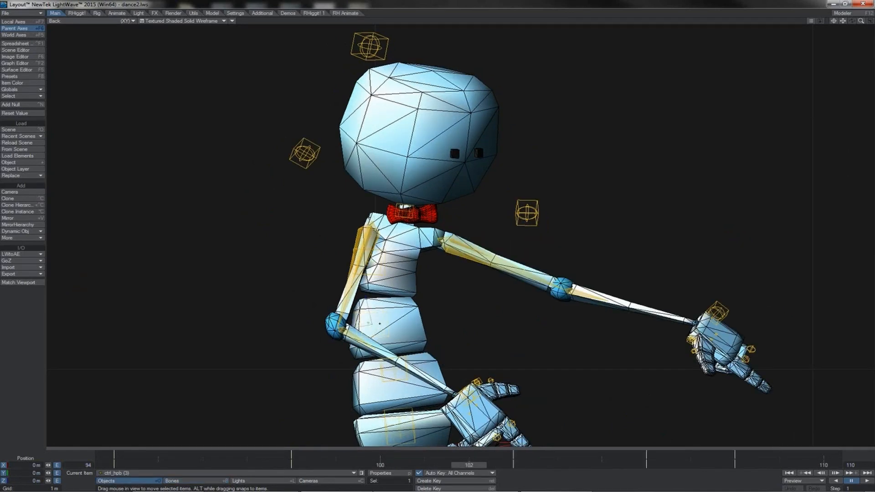
pyautogui.press('Right')
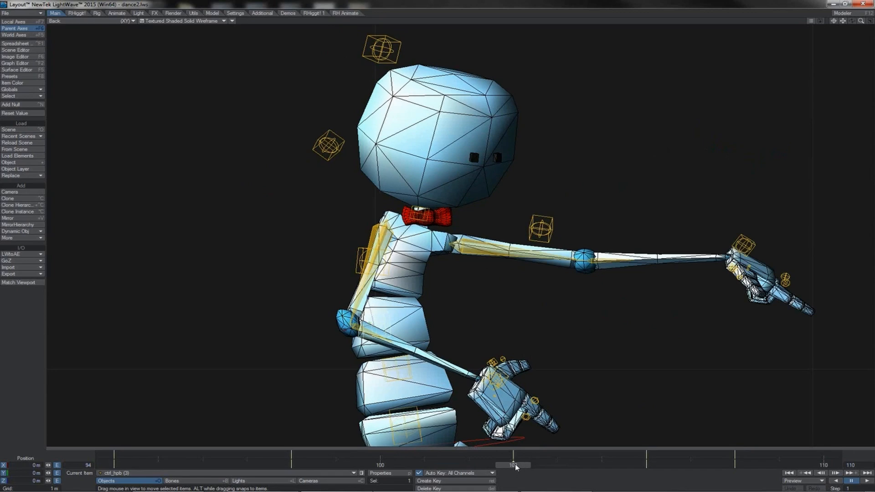
pyautogui.click(482, 246)
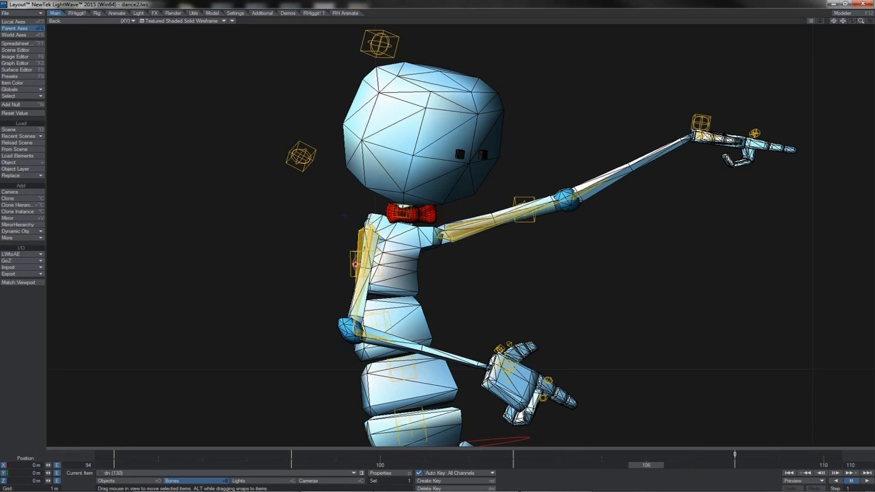
pyautogui.hotkey('shift', 'o')
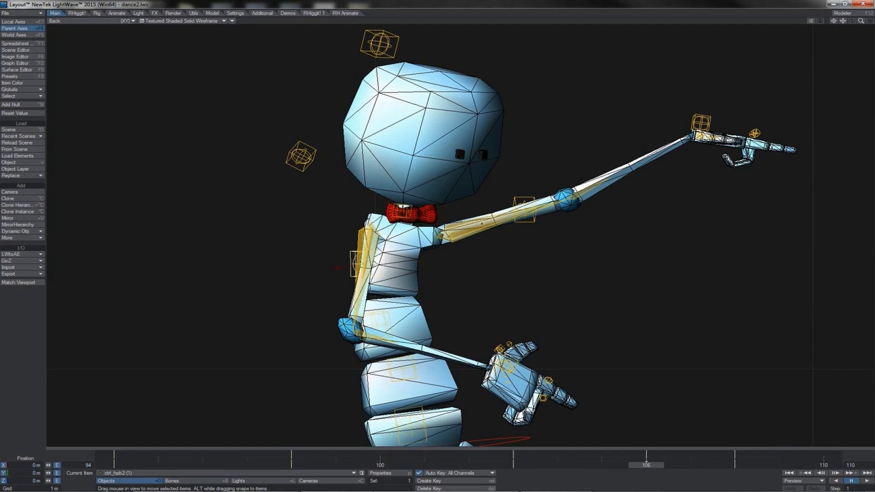
pyautogui.hotkey('shift', 'b')
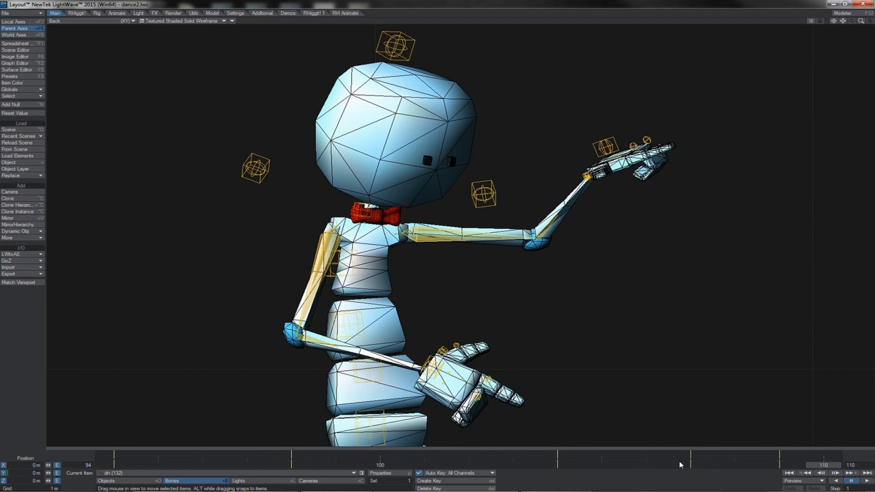
# Shift the arm bone's keys at frames 104 and 107 one frame earlier to 103 and 106, and play back the motion
pyautogui.moveTo(696, 456); pyautogui.dragTo(546, 456)
pyautogui.click(691, 456)
pyautogui.moveTo(691, 456); pyautogui.dragTo(647, 456)
pyautogui.click(867, 481)
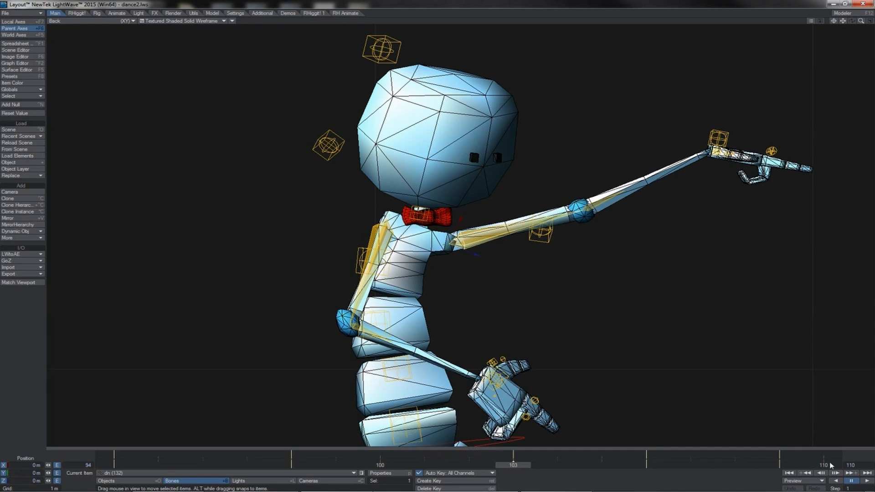
pyautogui.click(866, 481)
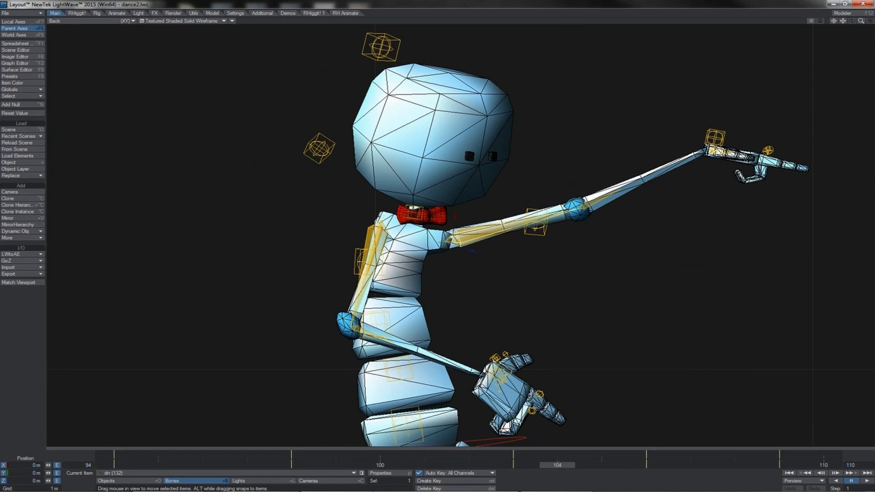
# Rotate the pointing arm's upper bone slightly at frame 104 and check the pose across the neighbouring frames
pyautogui.press('y')
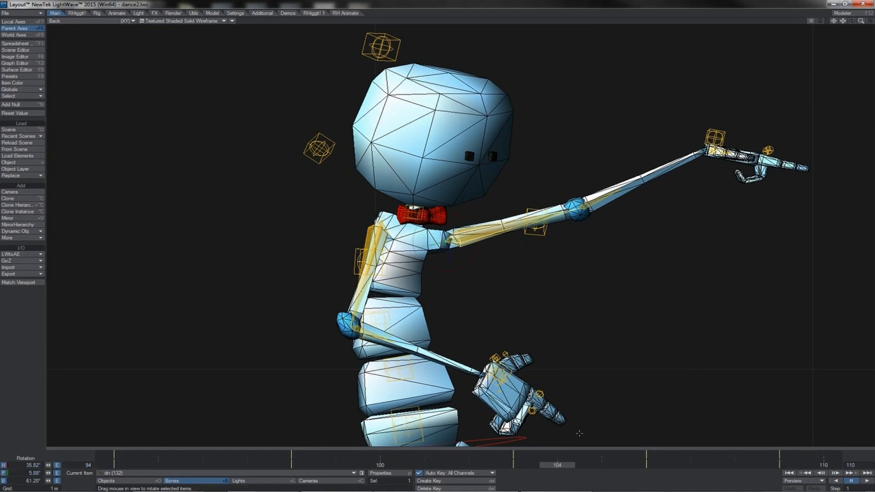
pyautogui.moveTo(472, 226); pyautogui.dragTo(479, 223)
pyautogui.moveTo(554, 466); pyautogui.dragTo(469, 465)
pyautogui.press('Left')
pyautogui.press('Right')
pyautogui.press('Right')
pyautogui.press('Right')
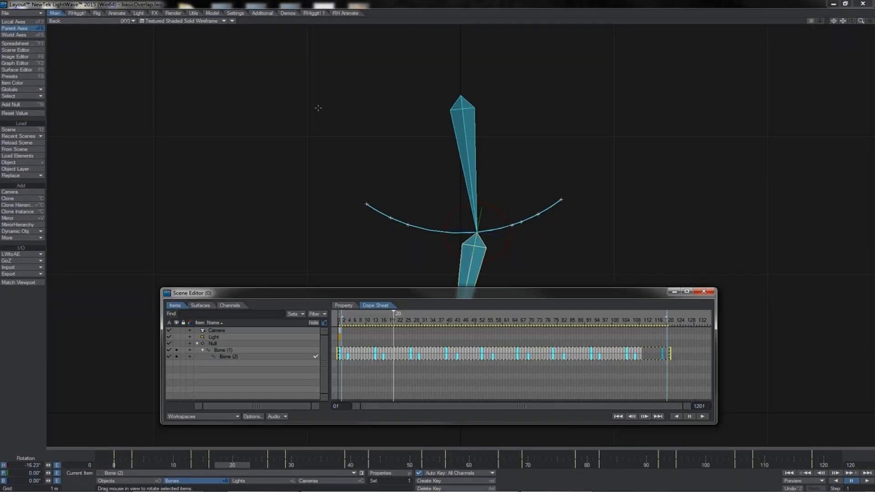
# Back in the basic overlap scene, display the lower bone's heading rotation curve in the Graph Editor
pyautogui.keyDown('ctrl'); pyautogui.keyDown('shift'); pyautogui.click(318, 108); pyautogui.keyUp('shift'); pyautogui.keyUp('ctrl')
pyautogui.click(318, 108)
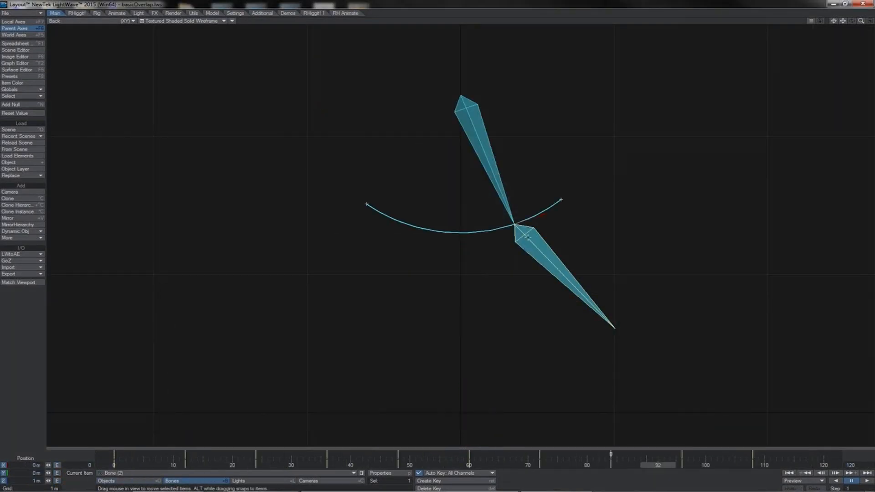
pyautogui.press('Up')
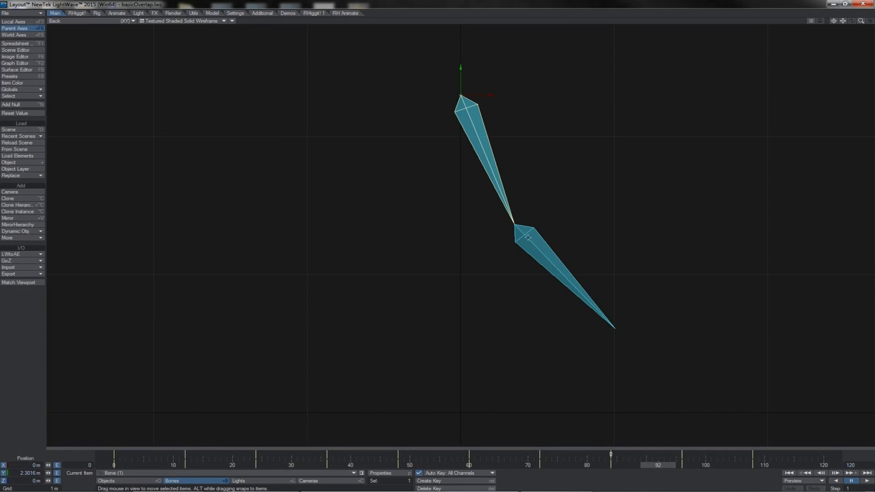
pyautogui.press('Down')
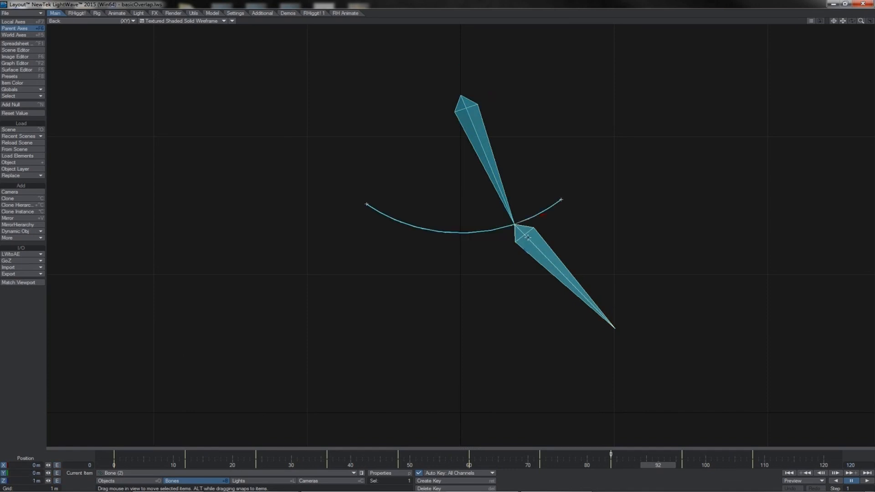
pyautogui.hotkey('ctrl', 'F2')
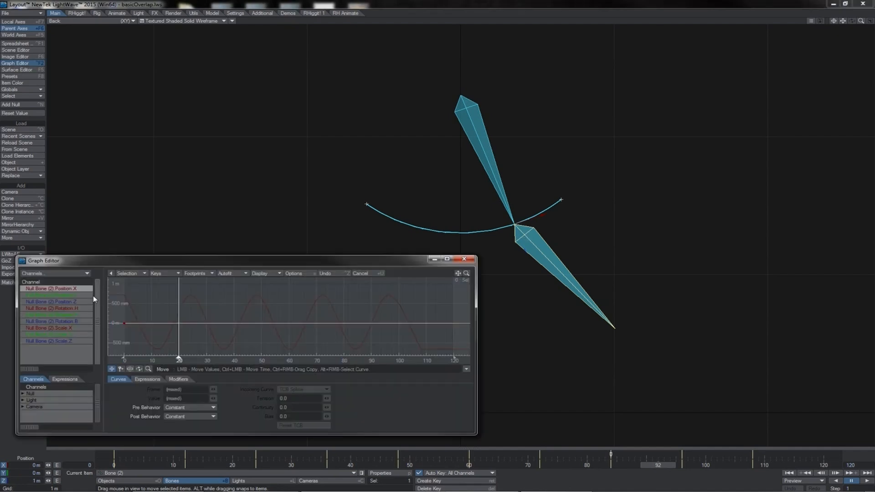
pyautogui.click(82, 310)
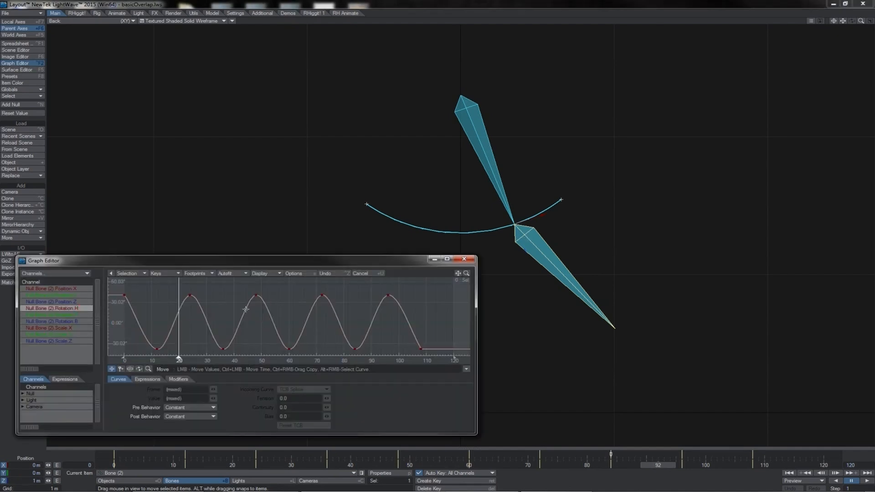
# Set the bias of all the lower bone's heading keys to 1.0 and play back the swing
pyautogui.moveTo(320, 296)
pyautogui.moveTo(442, 284); pyautogui.dragTo(118, 363, button='right')
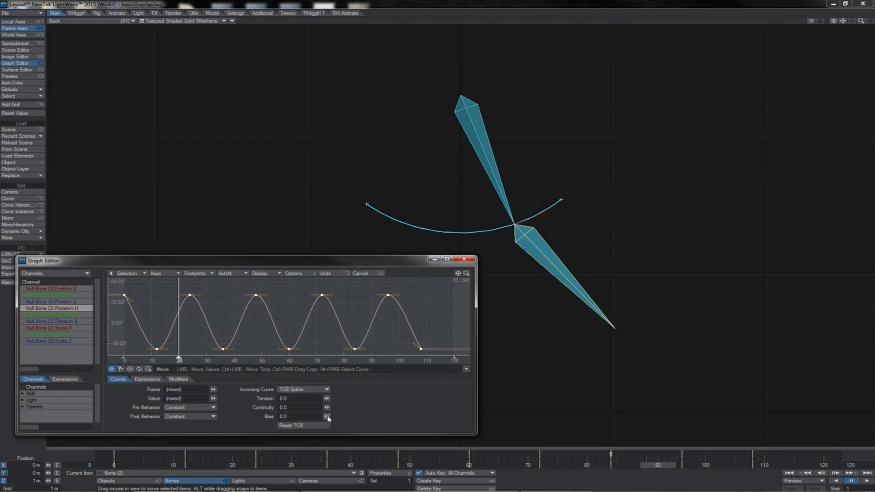
pyautogui.moveTo(327, 417); pyautogui.dragTo(356, 417)
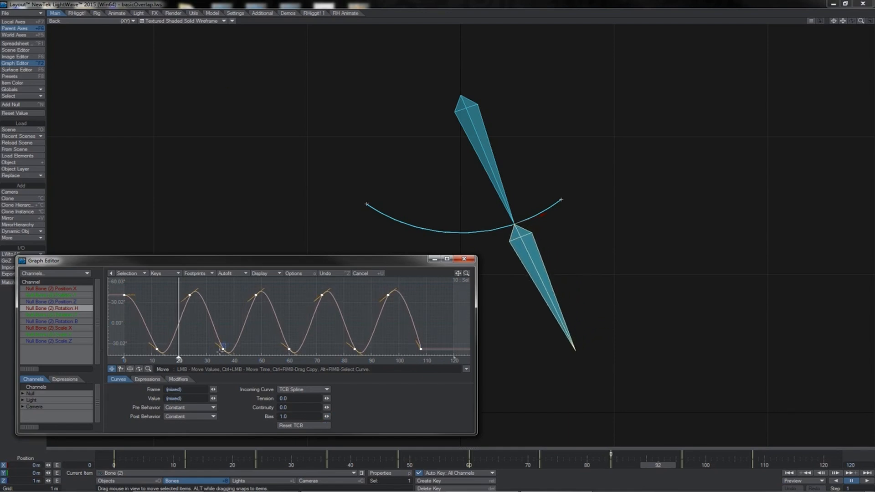
pyautogui.click(222, 348)
pyautogui.click(865, 482)
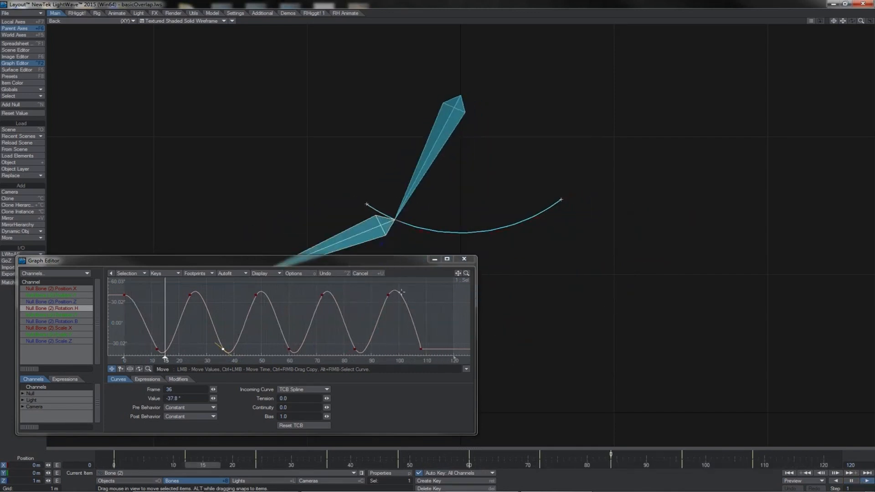
pyautogui.click(851, 481)
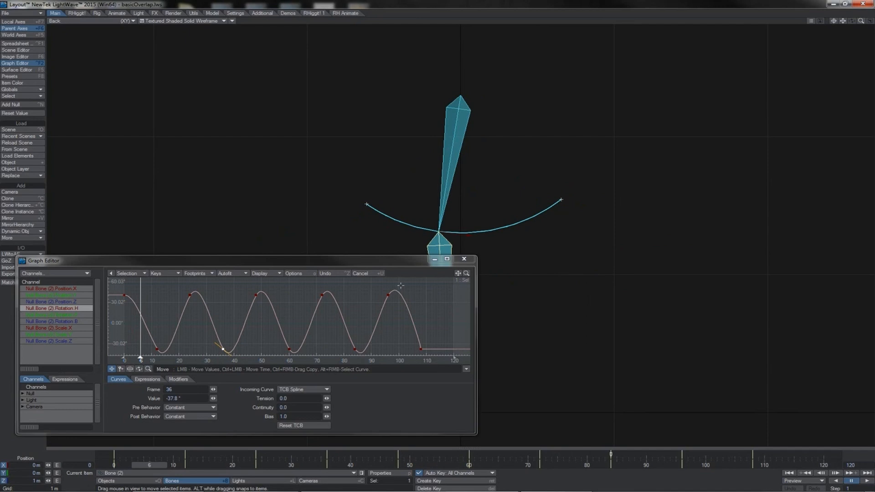
# Convert all keys on the lower bone's heading curve to Bezier Spline
pyautogui.moveTo(436, 281); pyautogui.dragTo(117, 360, button='right')
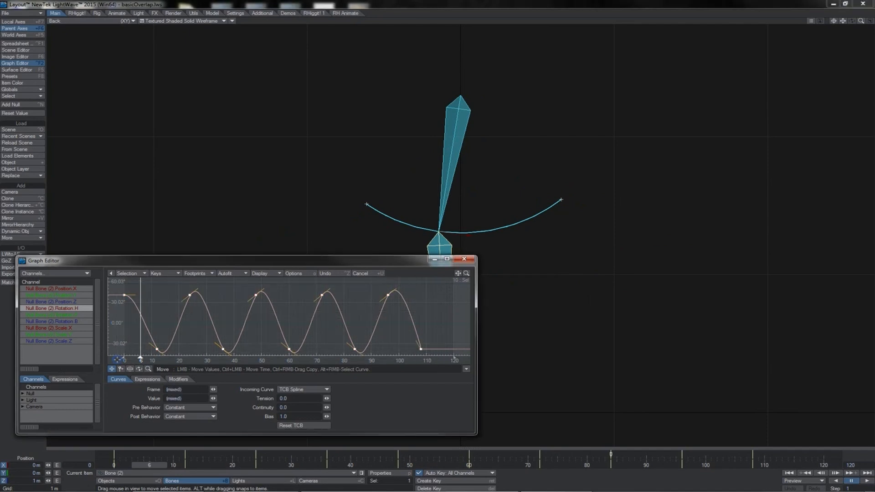
pyautogui.click(294, 389)
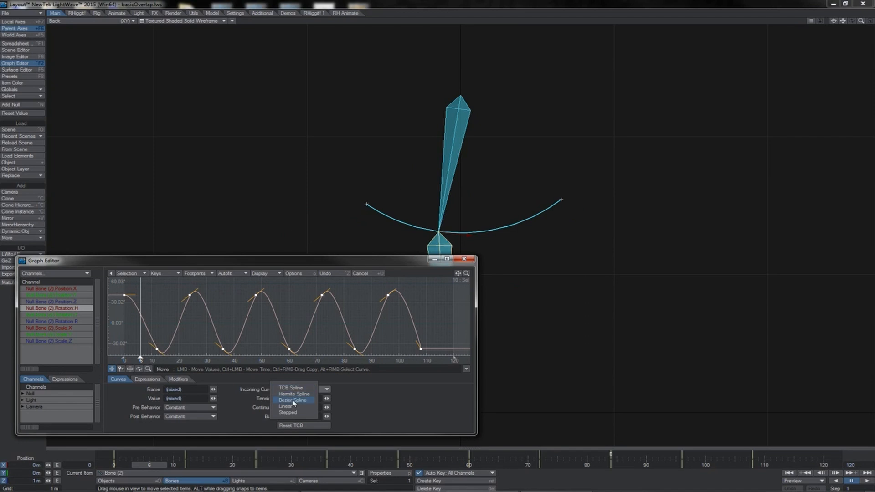
pyautogui.click(292, 401)
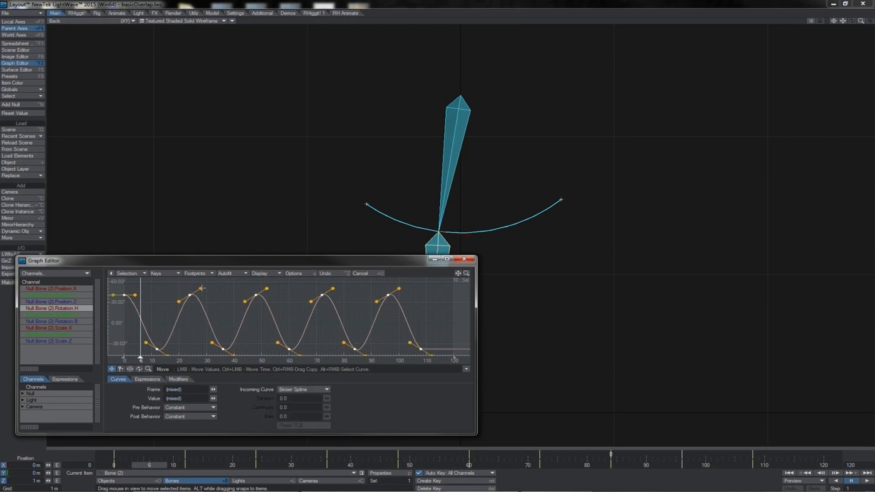
# Steepen the outgoing Bezier handles on the heading curve's peaks and troughs so it overshoots past each key, and play back the swing
pyautogui.moveTo(201, 288); pyautogui.dragTo(207, 277)
pyautogui.moveTo(232, 345)
pyautogui.keyDown('alt'); pyautogui.mouseDown()
pyautogui.moveTo(237, 337)
pyautogui.moveTo(240, 358)
pyautogui.mouseUp(); pyautogui.keyUp('alt')
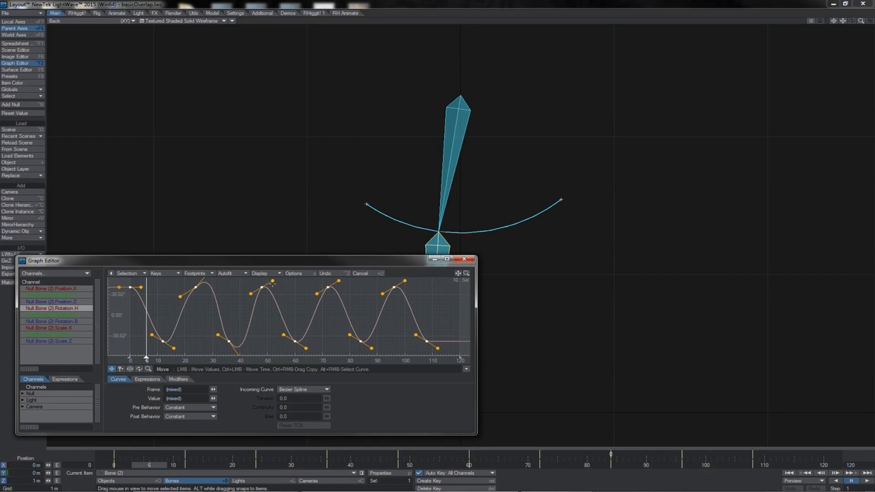
pyautogui.moveTo(273, 281); pyautogui.dragTo(273, 271)
pyautogui.keyDown('alt'); pyautogui.moveTo(305, 348); pyautogui.dragTo(307, 349); pyautogui.keyUp('alt')
pyautogui.moveTo(340, 281); pyautogui.dragTo(341, 272)
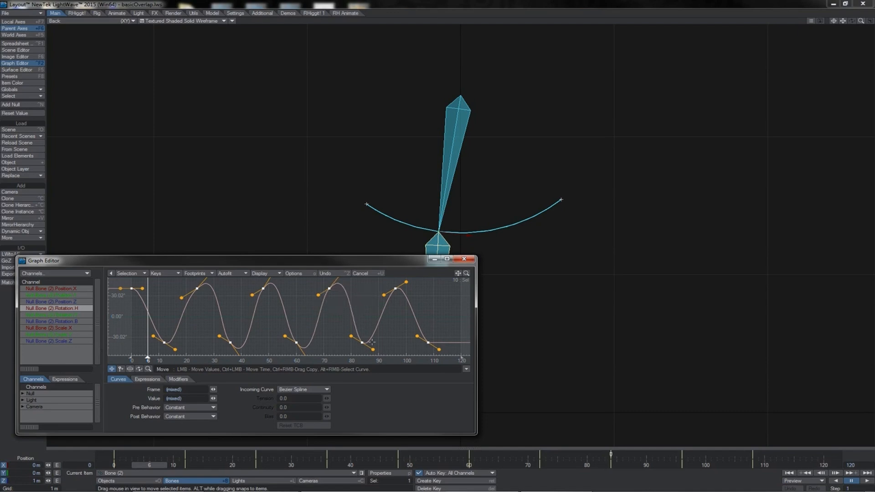
pyautogui.moveTo(406, 282); pyautogui.dragTo(409, 276)
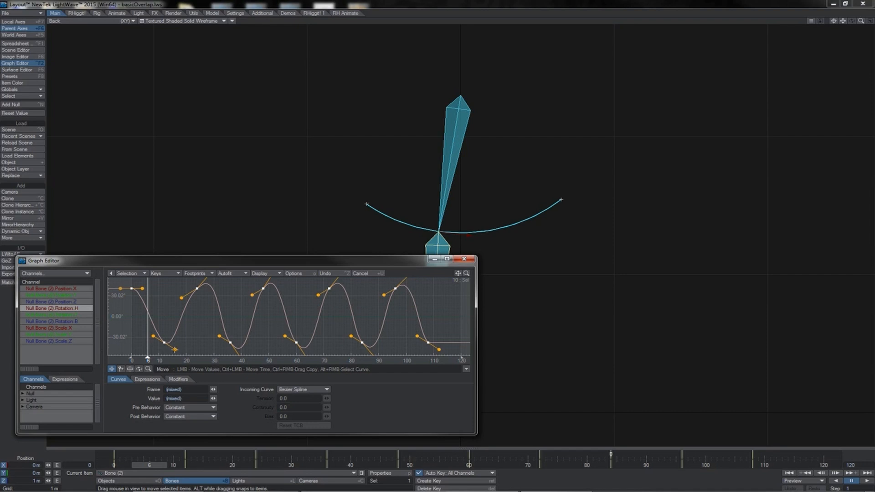
pyautogui.moveTo(175, 349); pyautogui.dragTo(175, 348)
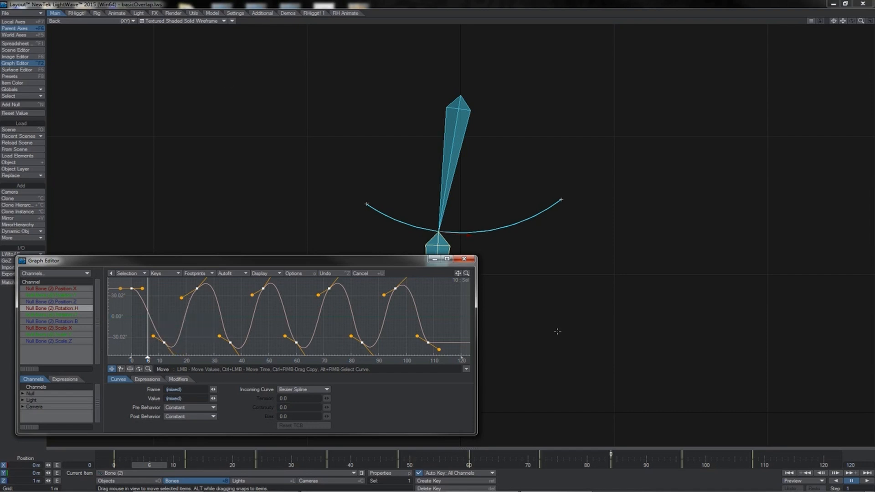
pyautogui.click(867, 481)
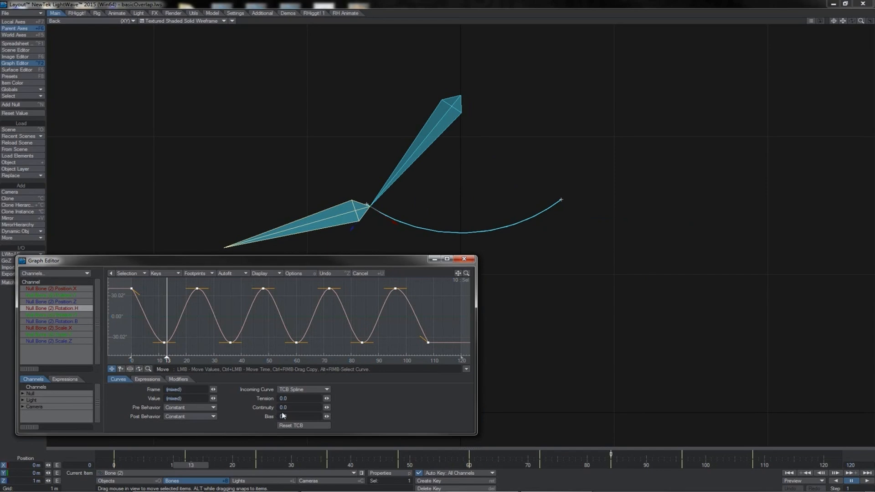
# Set the bias of all the heading curve's TCB keys to -1.0 and play back the swing
pyautogui.click(328, 416)
pyautogui.moveTo(327, 416)
pyautogui.mouseDown()
pyautogui.moveTo(309, 416)
pyautogui.moveTo(330, 418)
pyautogui.mouseUp()
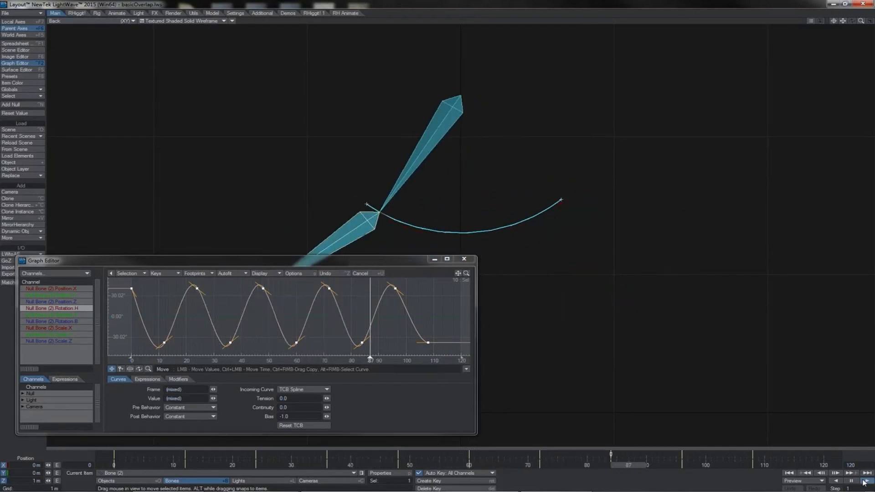
pyautogui.click(849, 483)
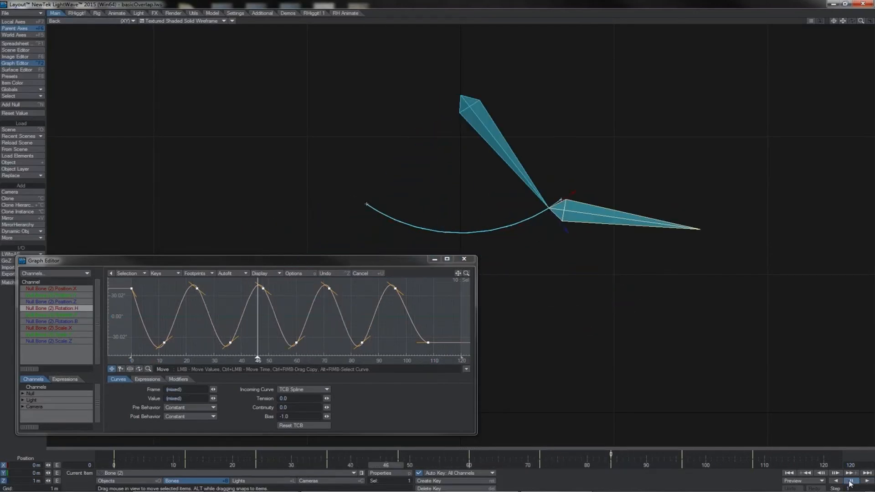